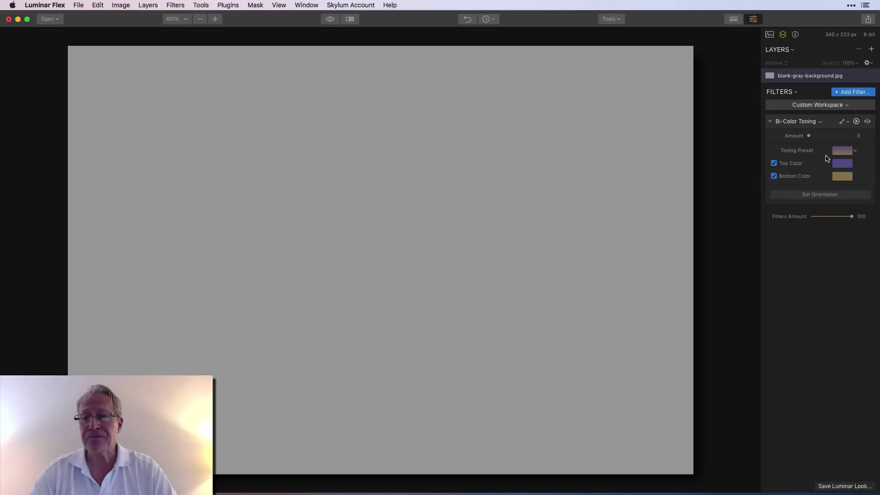
# Set the Bi-Color Toning amount to 100, giving the grey image a purple-to-tan gradient
pyautogui.click(841, 155)
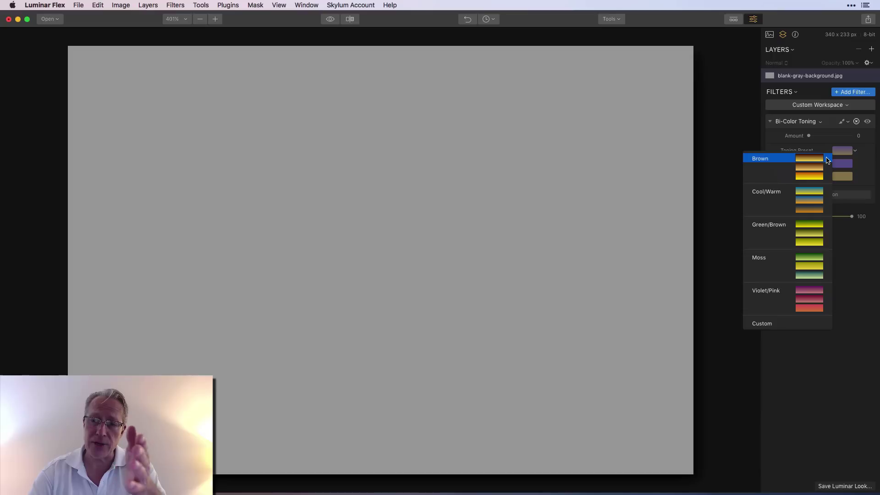
pyautogui.click(842, 152)
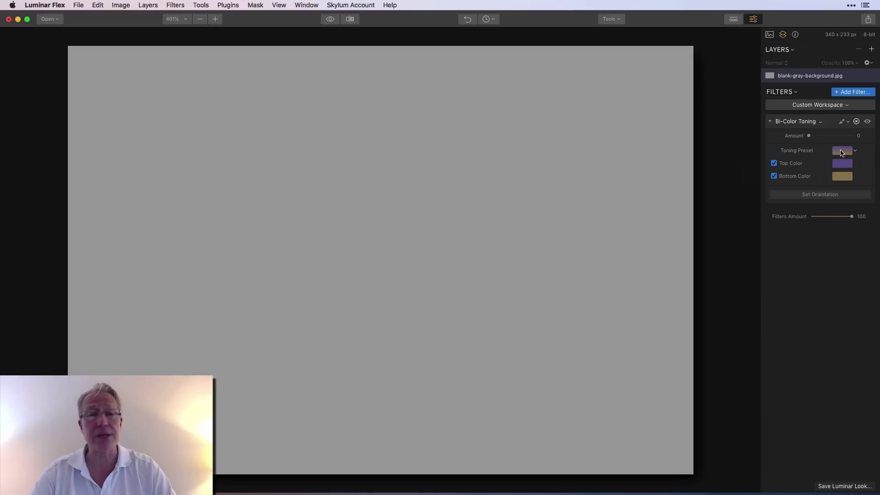
pyautogui.moveTo(809, 136); pyautogui.dragTo(861, 134)
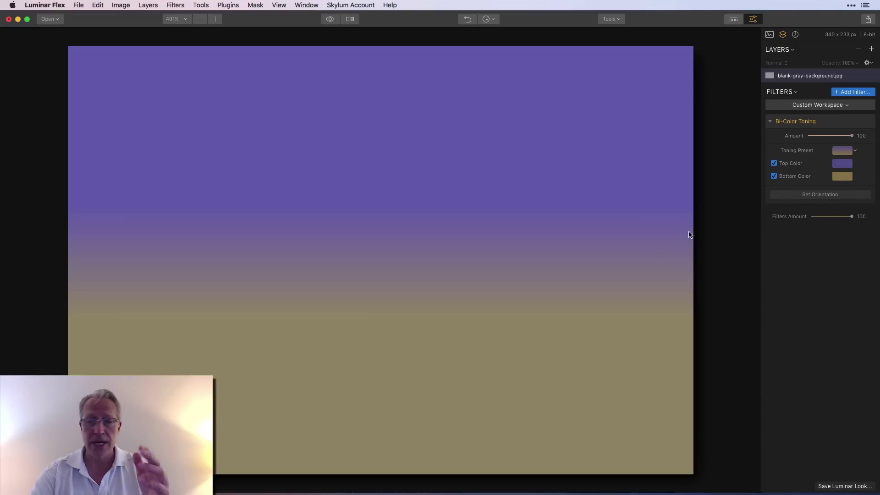
# Set the toning gradient orientation to Blend 28, Horizontal Shift 52 and Rotation 0°
pyautogui.click(812, 194)
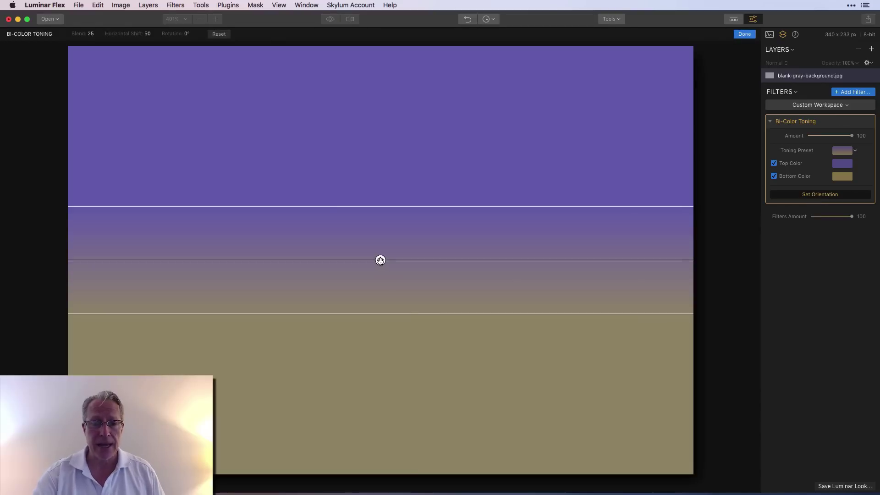
pyautogui.moveTo(380, 260); pyautogui.dragTo(452, 250)
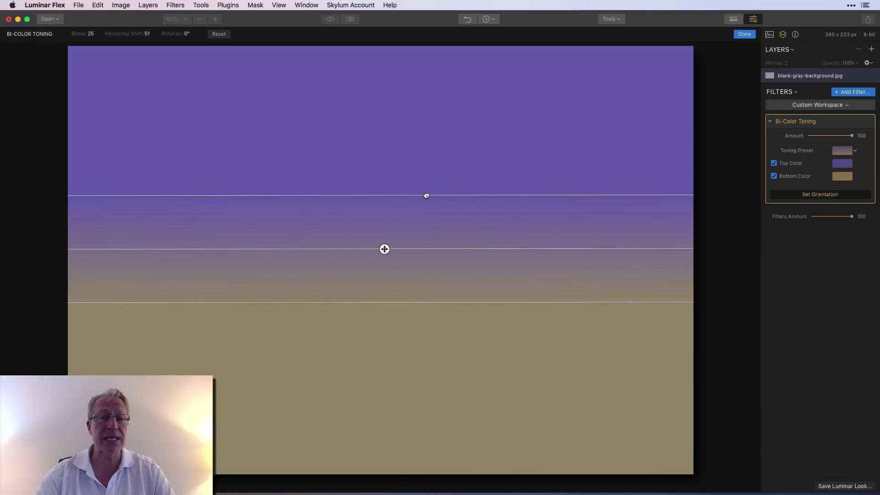
pyautogui.moveTo(426, 195)
pyautogui.mouseDown()
pyautogui.moveTo(436, 110)
pyautogui.moveTo(426, 277)
pyautogui.moveTo(424, 208)
pyautogui.mouseUp()
pyautogui.moveTo(385, 255)
pyautogui.mouseDown()
pyautogui.moveTo(385, 328)
pyautogui.moveTo(394, 238)
pyautogui.moveTo(393, 262)
pyautogui.mouseUp()
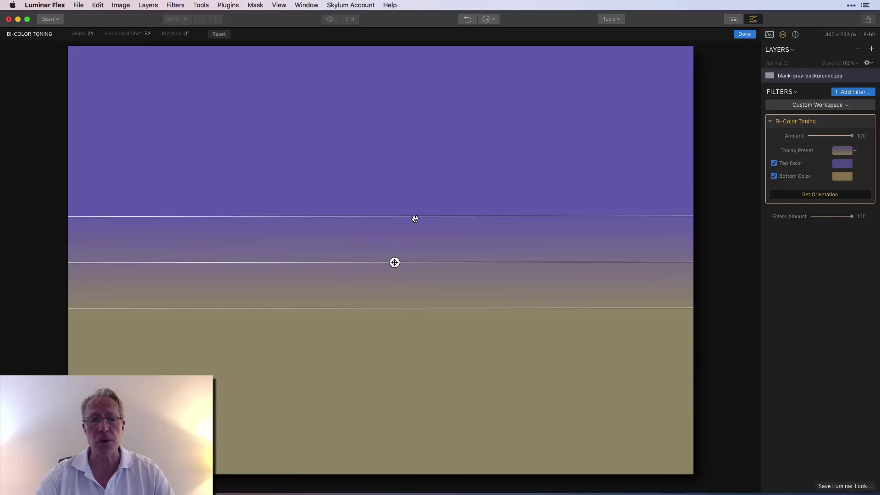
pyautogui.moveTo(414, 215); pyautogui.dragTo(415, 189)
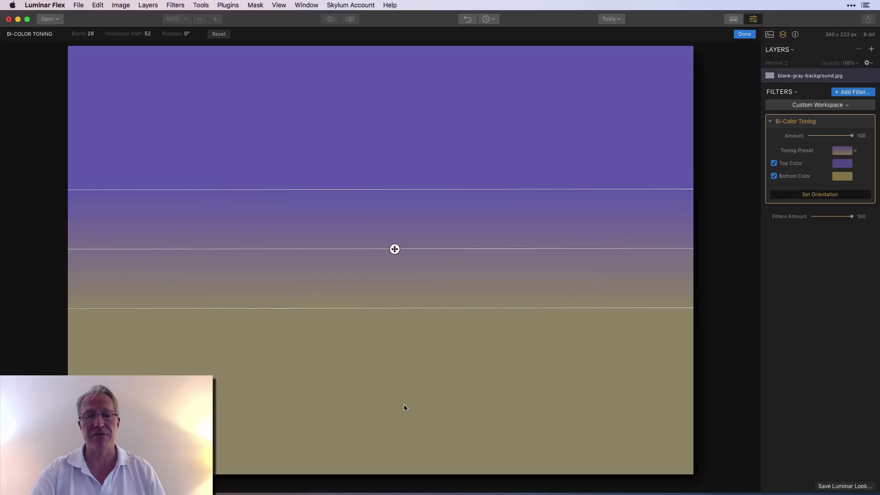
pyautogui.click(774, 177)
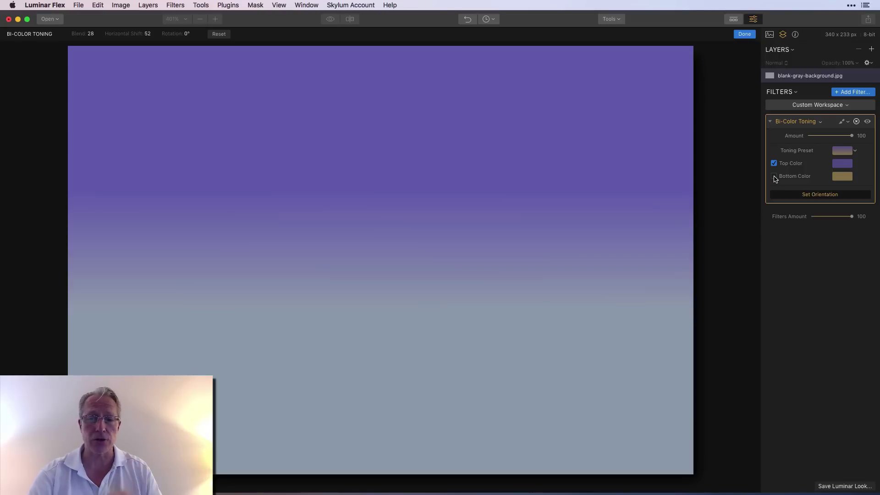
pyautogui.click(774, 177)
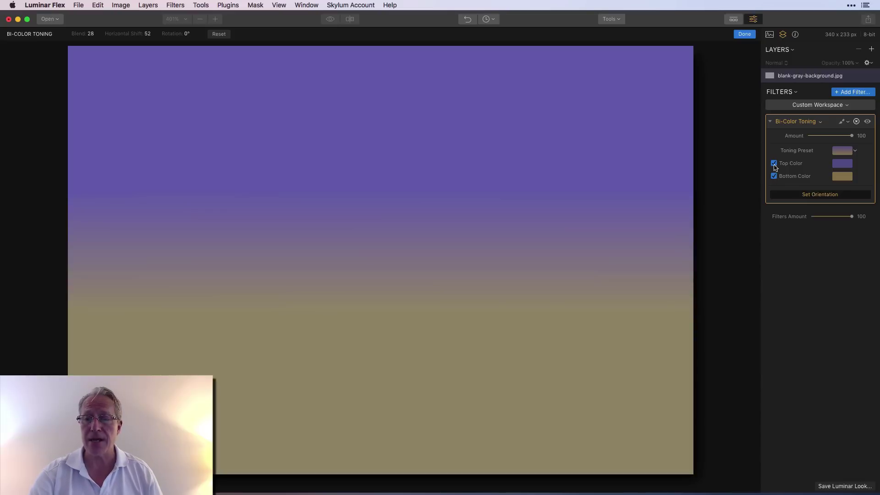
pyautogui.click(774, 164)
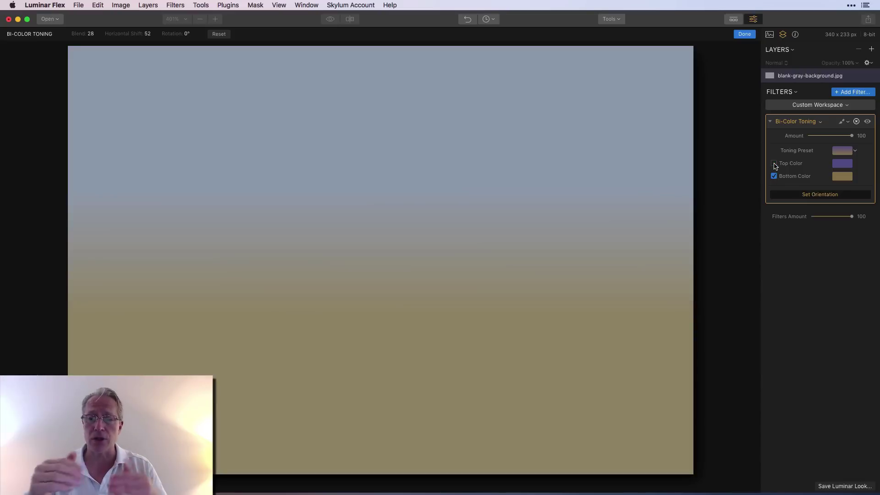
pyautogui.click(775, 164)
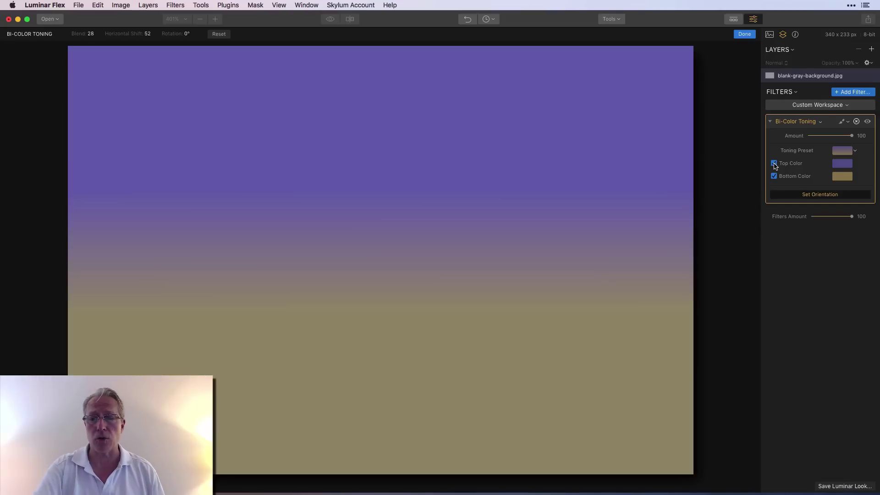
# Try the two Brown toning presets and then the blue-over-yellow Cool/Warm preset
pyautogui.click(846, 154)
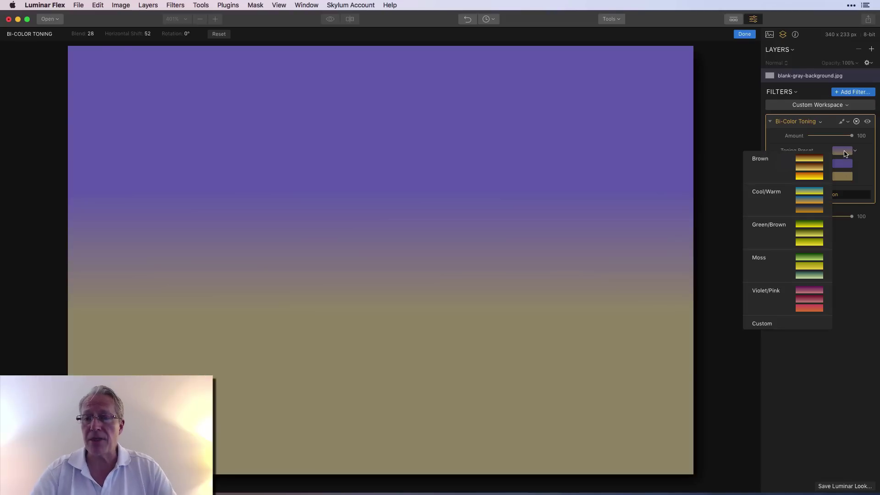
pyautogui.click(805, 164)
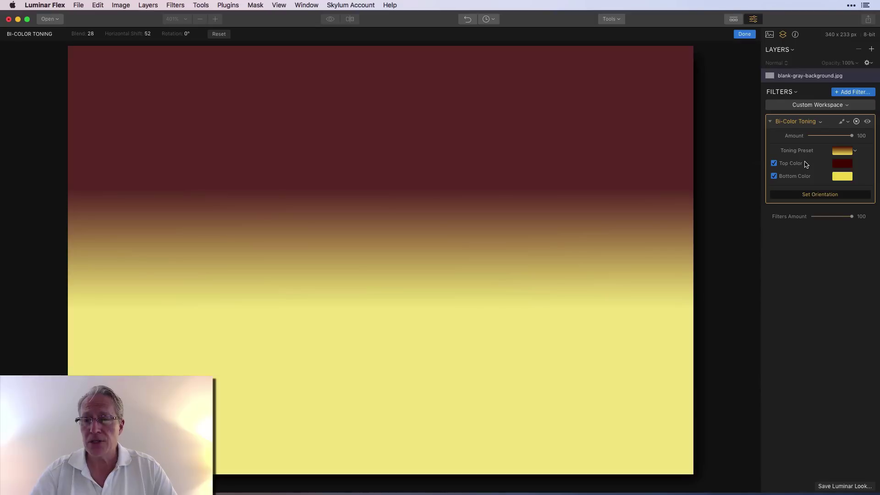
pyautogui.click(842, 151)
pyautogui.click(807, 170)
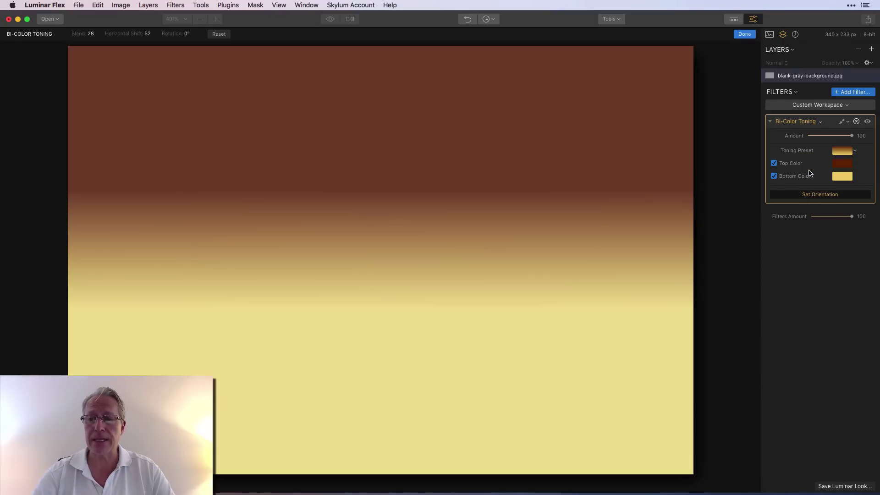
pyautogui.click(843, 153)
pyautogui.click(813, 190)
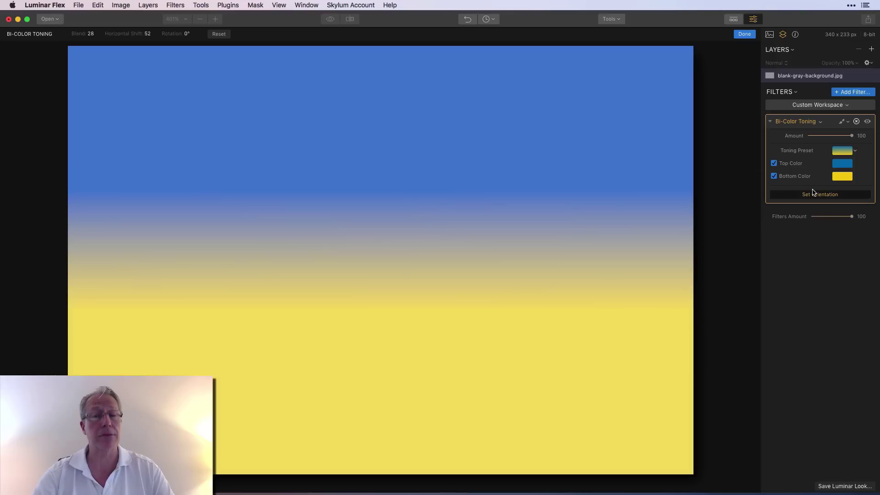
# Try the Green/Brown, Moss, navy-over-orange Cool/Warm and Violet/Pink toning presets
pyautogui.click(846, 153)
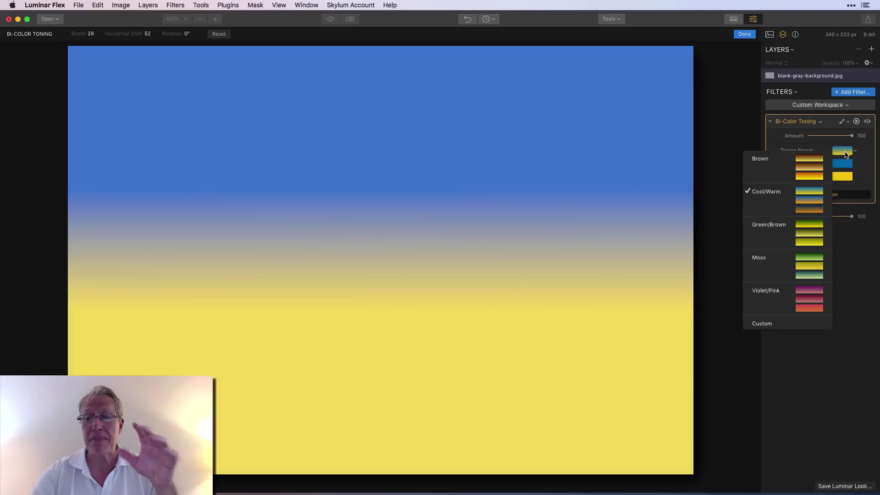
pyautogui.click(807, 231)
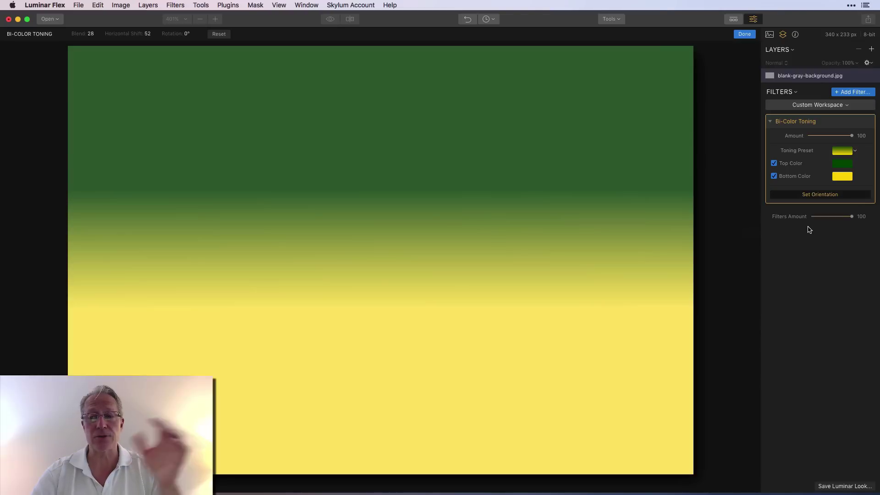
pyautogui.click(842, 153)
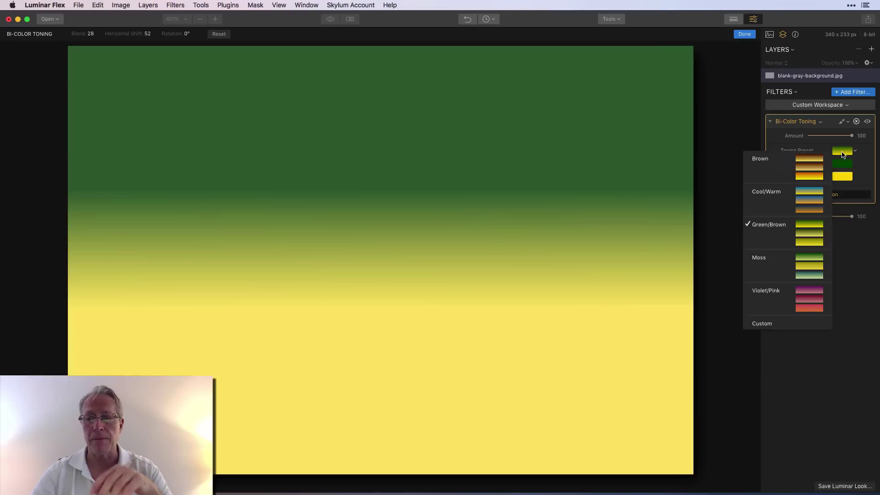
pyautogui.click(809, 275)
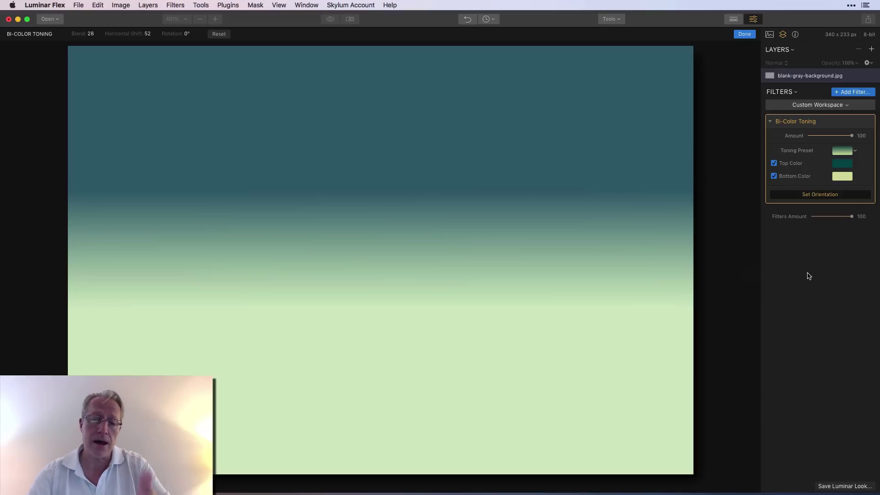
pyautogui.click(845, 153)
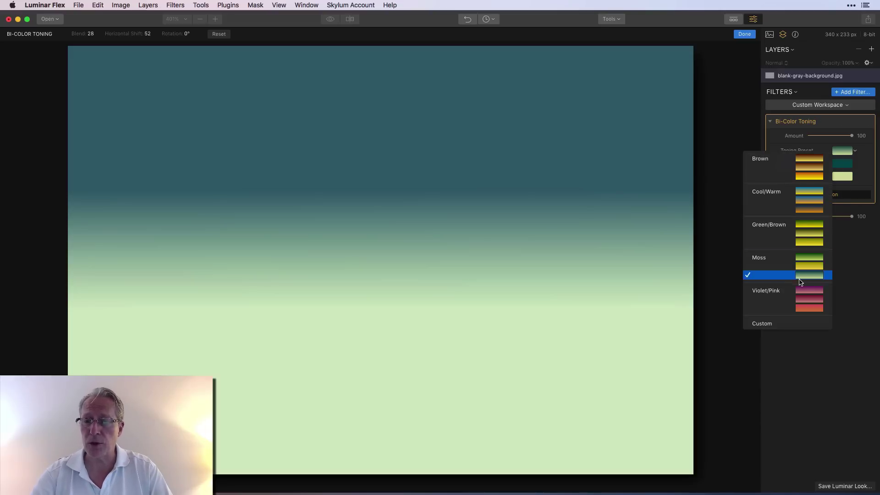
pyautogui.click(810, 210)
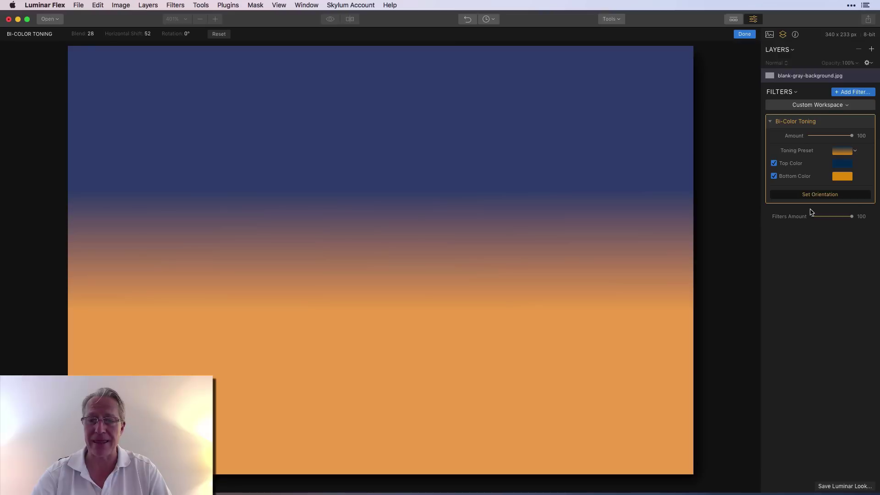
pyautogui.click(846, 152)
pyautogui.click(804, 291)
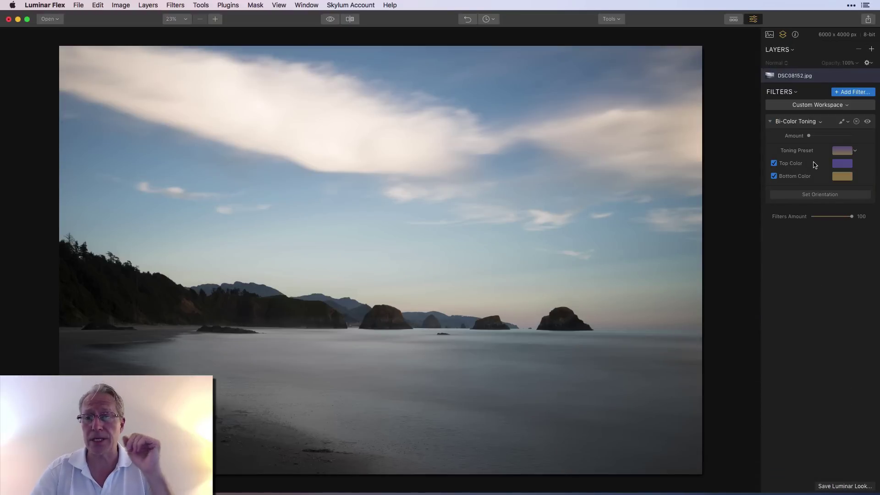
# Apply the Cool/Warm toning preset to the beach photo at Amount 72
pyautogui.moveTo(810, 136); pyautogui.dragTo(847, 135)
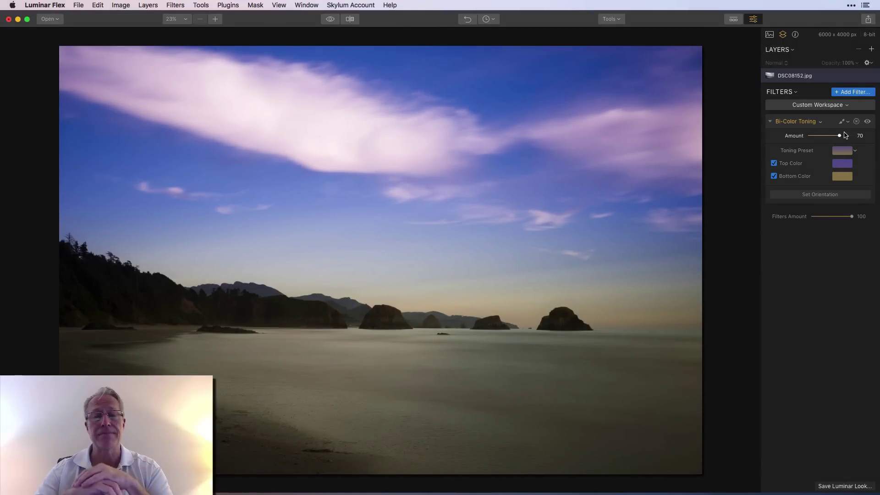
pyautogui.click(849, 151)
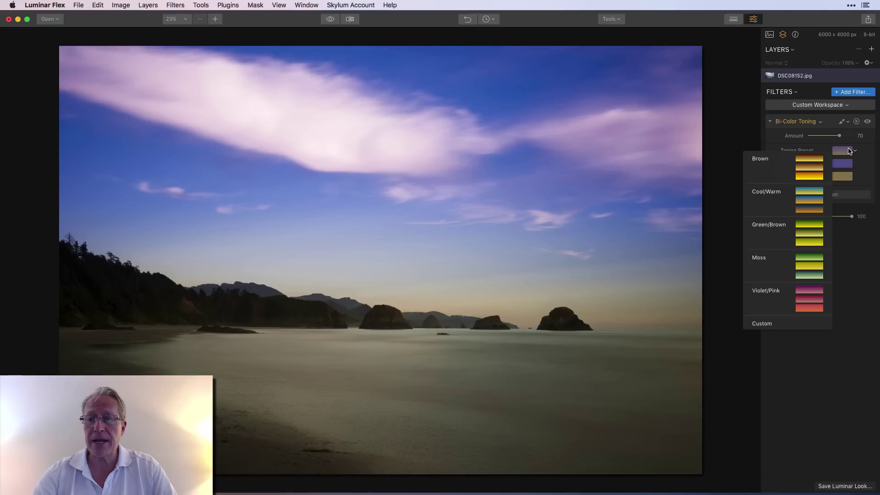
pyautogui.click(807, 210)
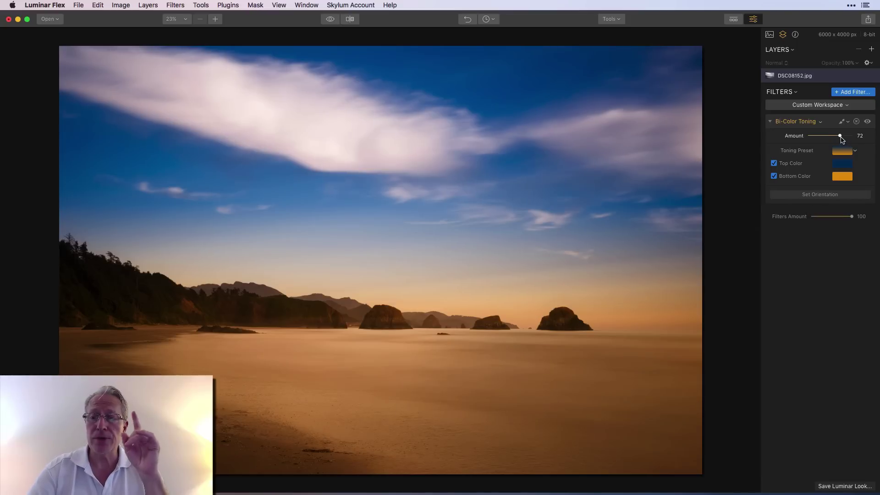
pyautogui.moveTo(841, 136)
pyautogui.mouseDown()
pyautogui.moveTo(822, 134)
pyautogui.moveTo(842, 136)
pyautogui.mouseUp()
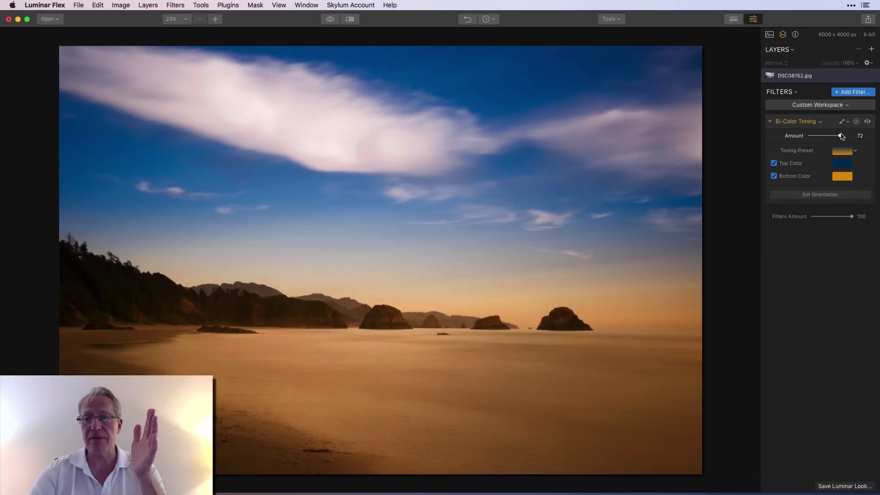
# Change the top toning colour from navy to a brighter sky blue
pyautogui.click(842, 165)
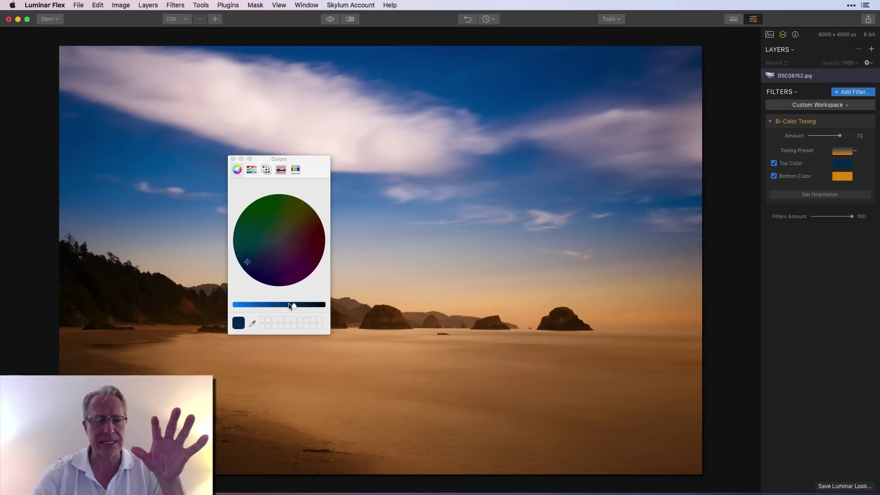
pyautogui.moveTo(297, 306); pyautogui.dragTo(244, 299)
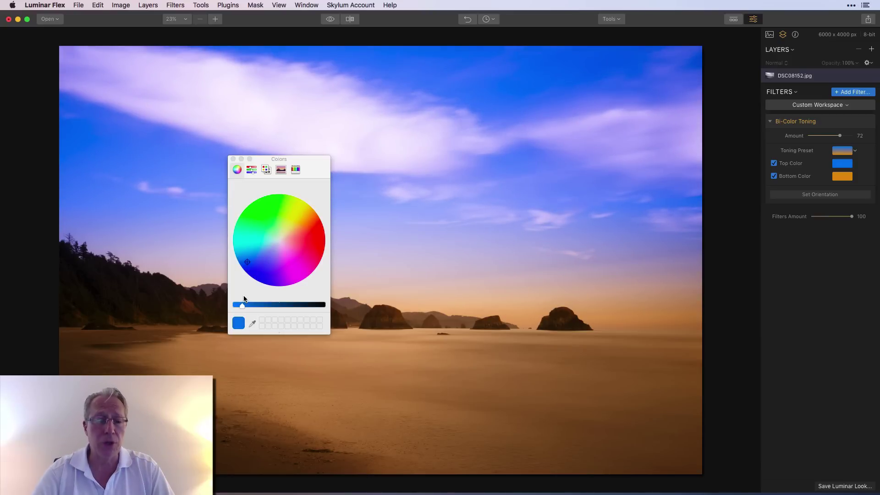
pyautogui.moveTo(246, 264)
pyautogui.mouseDown()
pyautogui.moveTo(255, 220)
pyautogui.moveTo(281, 261)
pyautogui.moveTo(268, 214)
pyautogui.moveTo(300, 264)
pyautogui.moveTo(271, 240)
pyautogui.moveTo(246, 256)
pyautogui.mouseUp()
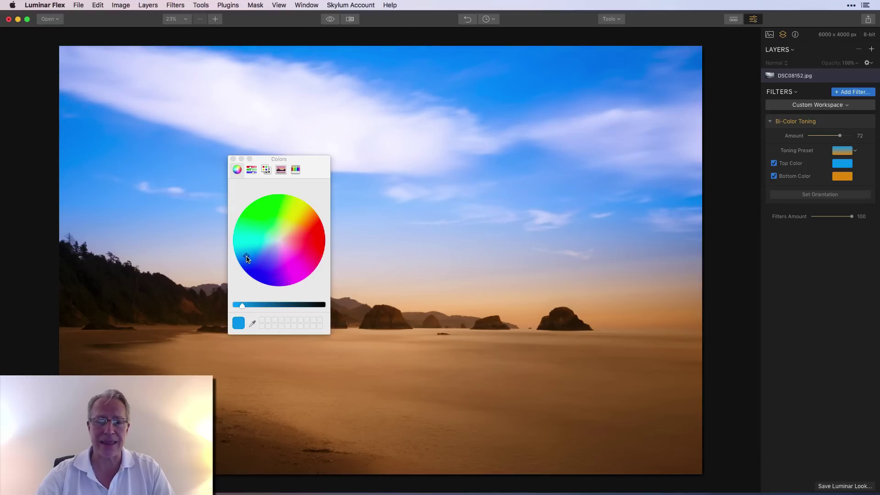
pyautogui.moveTo(242, 304); pyautogui.dragTo(247, 305)
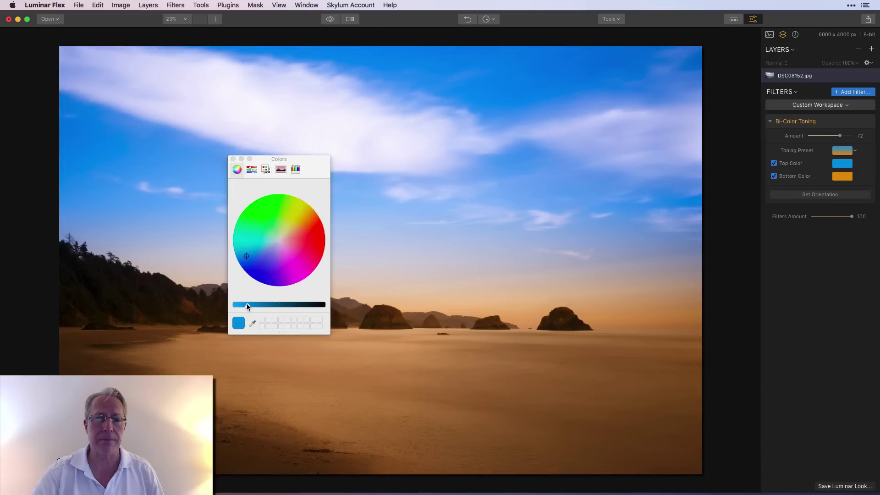
pyautogui.click(233, 159)
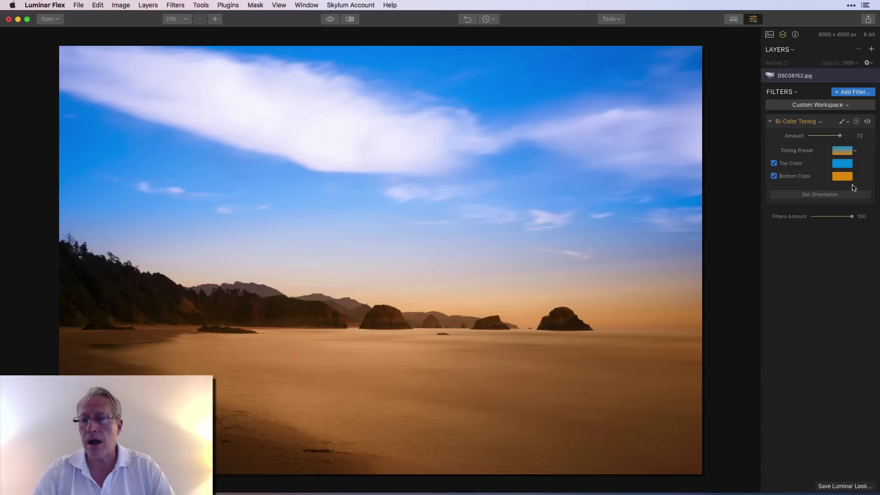
# Move the gradient to the horizon: Blend 19, Horizontal Shift 50, Rotation -4°
pyautogui.click(800, 198)
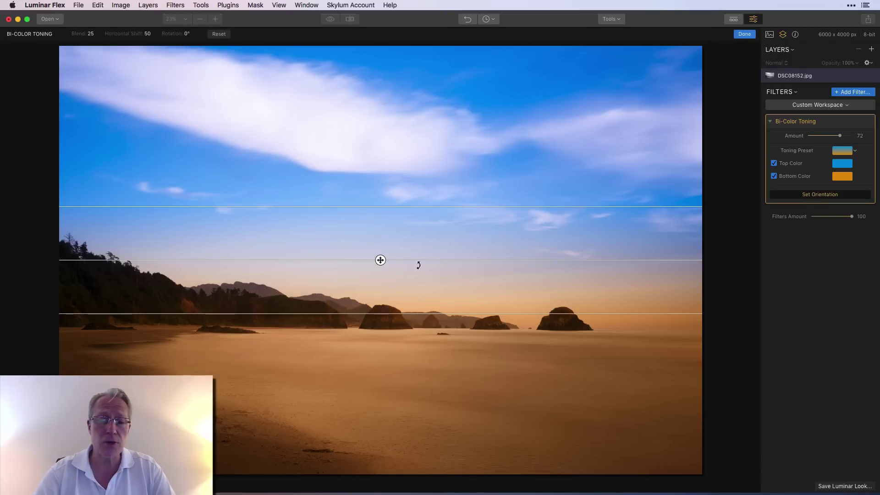
pyautogui.moveTo(379, 259); pyautogui.dragTo(381, 297)
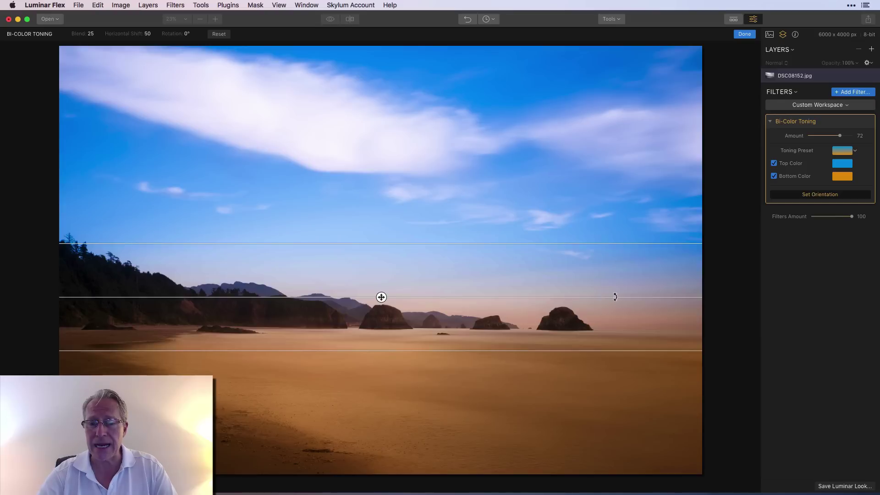
pyautogui.moveTo(614, 297); pyautogui.dragTo(599, 325)
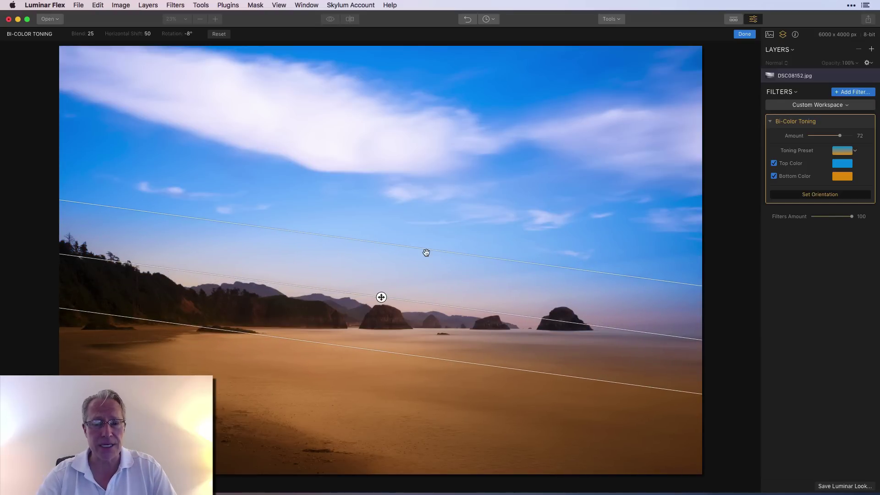
pyautogui.moveTo(428, 249); pyautogui.dragTo(422, 279)
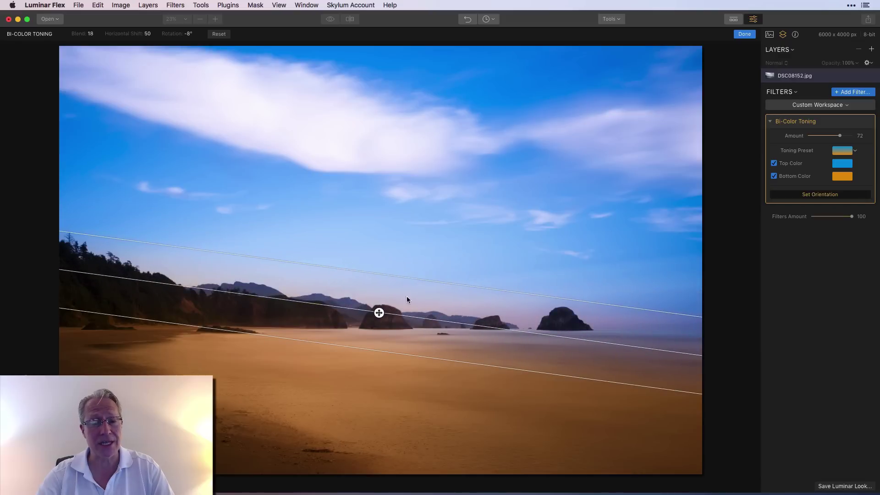
pyautogui.moveTo(378, 313); pyautogui.dragTo(379, 317)
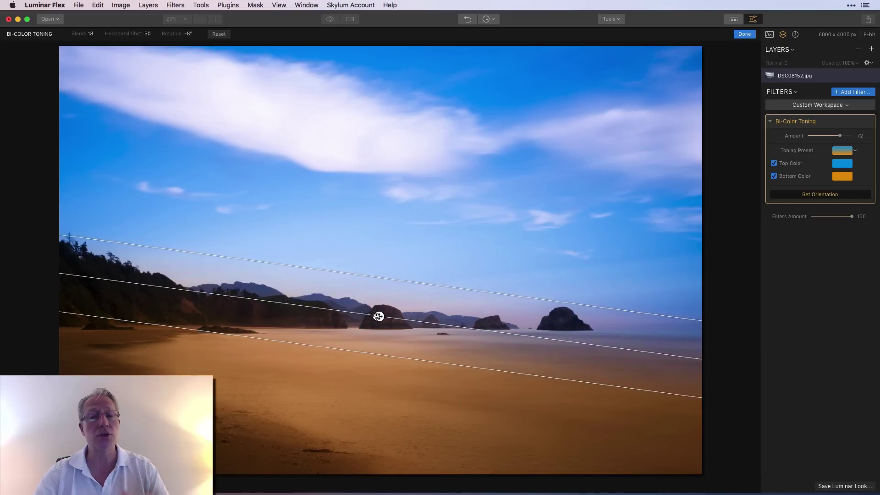
pyautogui.moveTo(600, 346); pyautogui.dragTo(605, 332)
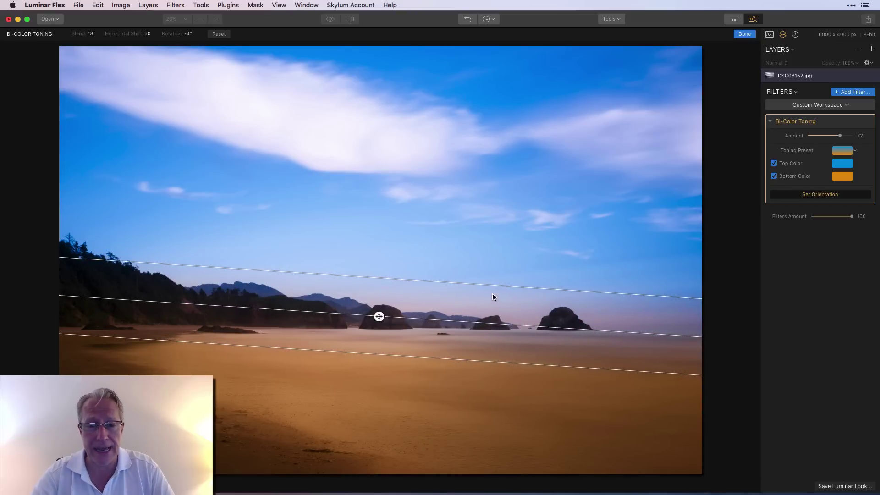
pyautogui.moveTo(493, 285); pyautogui.dragTo(493, 280)
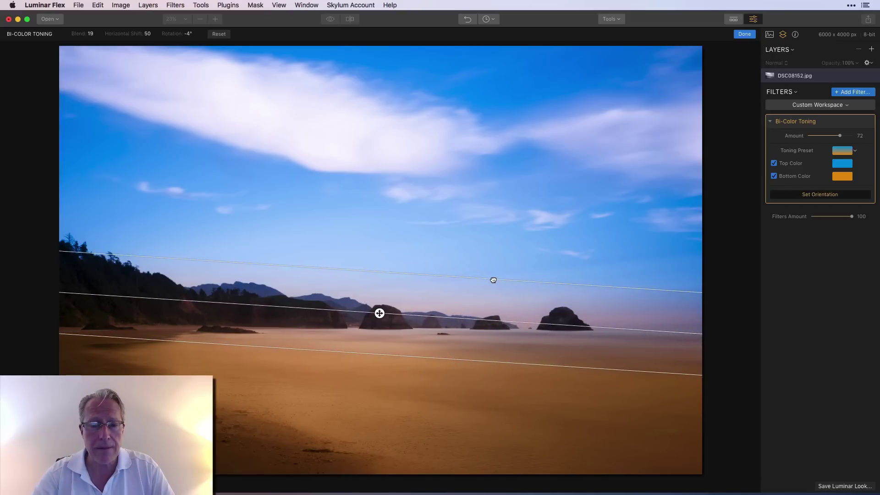
# Change the bottom toning colour from orange to pale pink and compare with the original
pyautogui.click(743, 34)
pyautogui.click(841, 177)
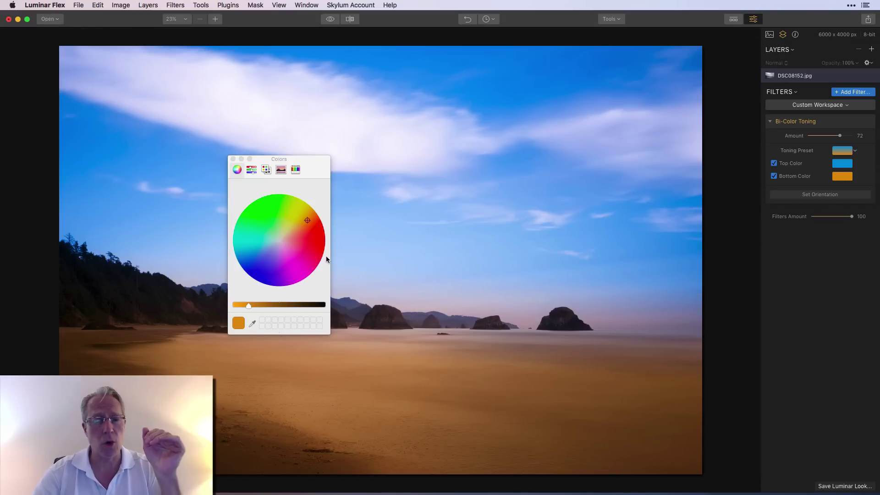
pyautogui.moveTo(307, 221); pyautogui.dragTo(290, 239)
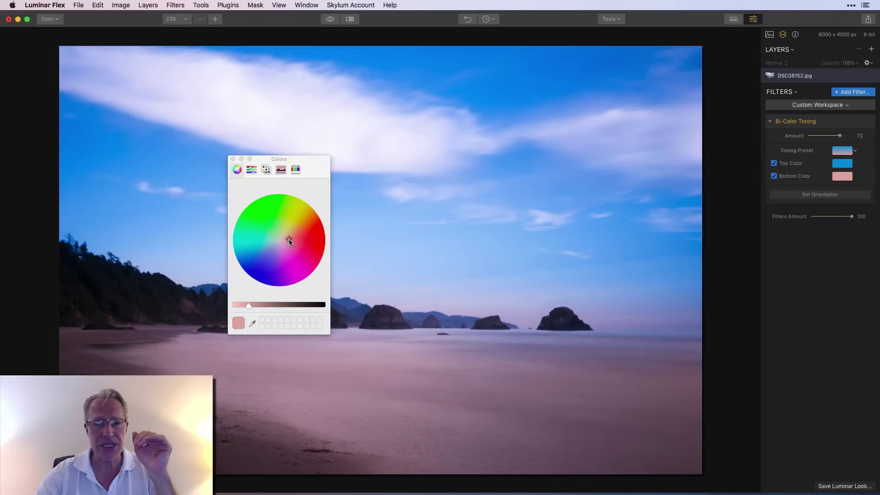
pyautogui.moveTo(288, 240); pyautogui.dragTo(287, 238)
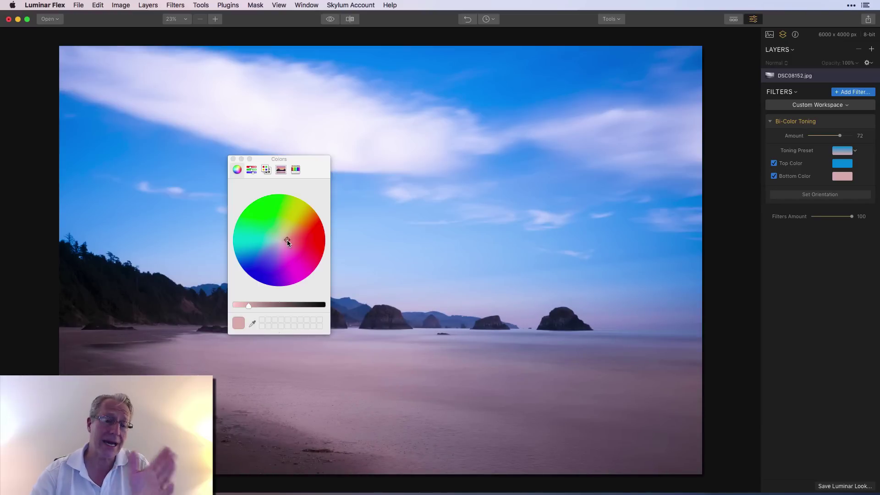
pyautogui.click(233, 159)
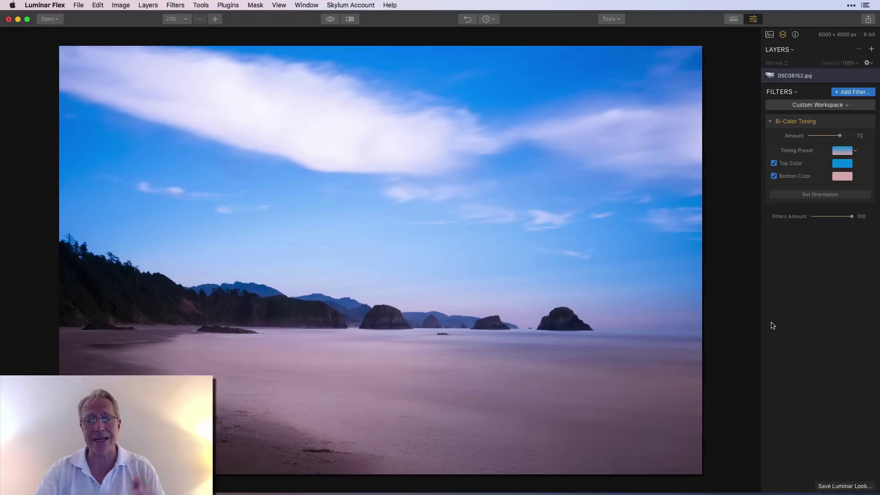
pyautogui.click(329, 19)
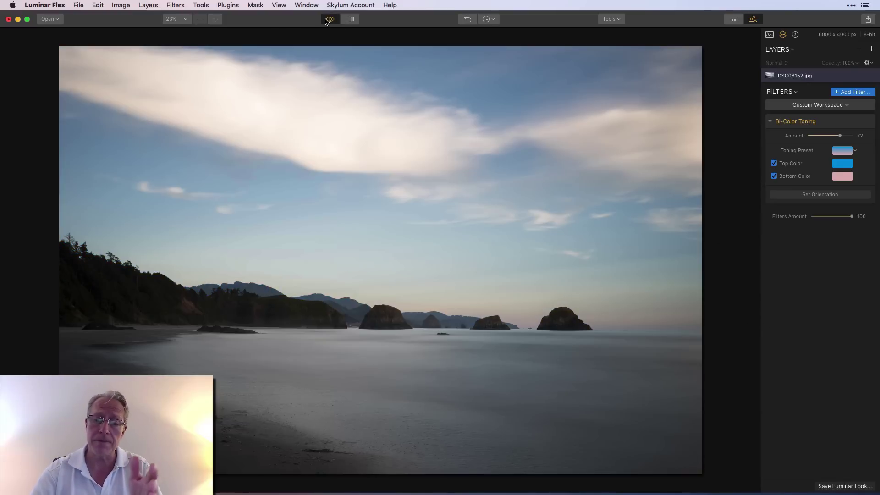
pyautogui.click(329, 20)
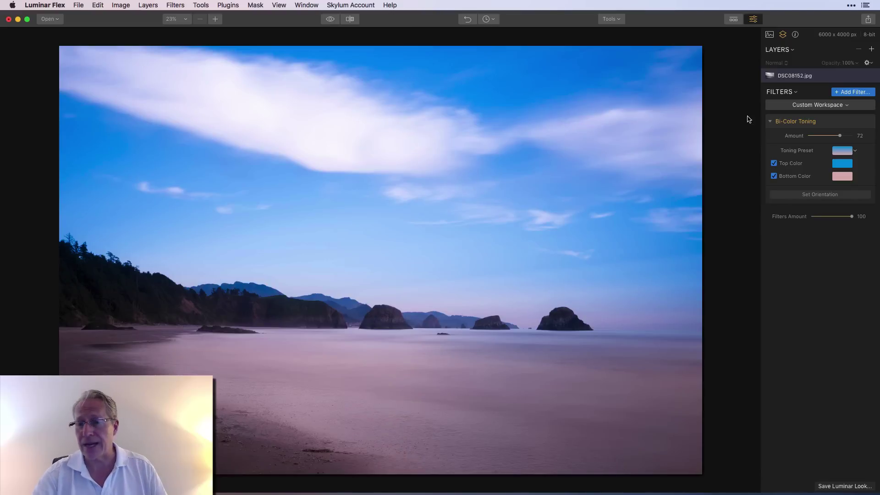
# Refine the bottom toning colour to a softer, paler pink
pyautogui.click(841, 178)
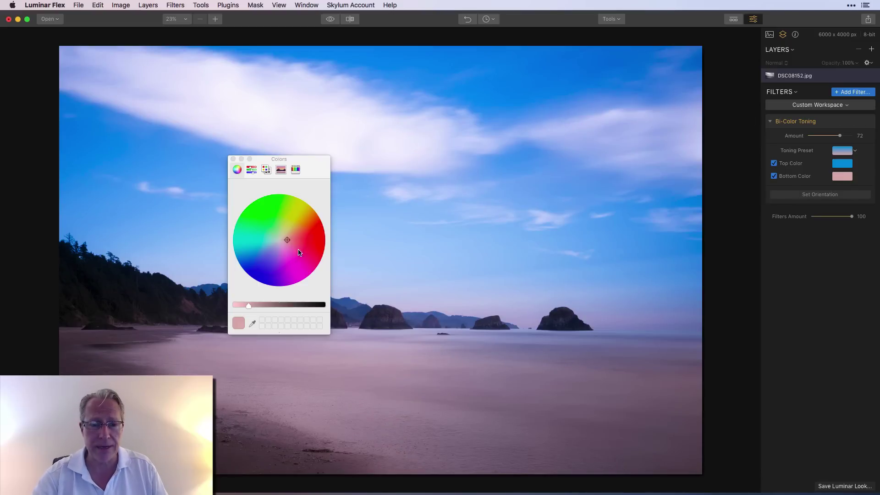
pyautogui.moveTo(250, 305)
pyautogui.mouseDown()
pyautogui.moveTo(277, 305)
pyautogui.moveTo(244, 304)
pyautogui.mouseUp()
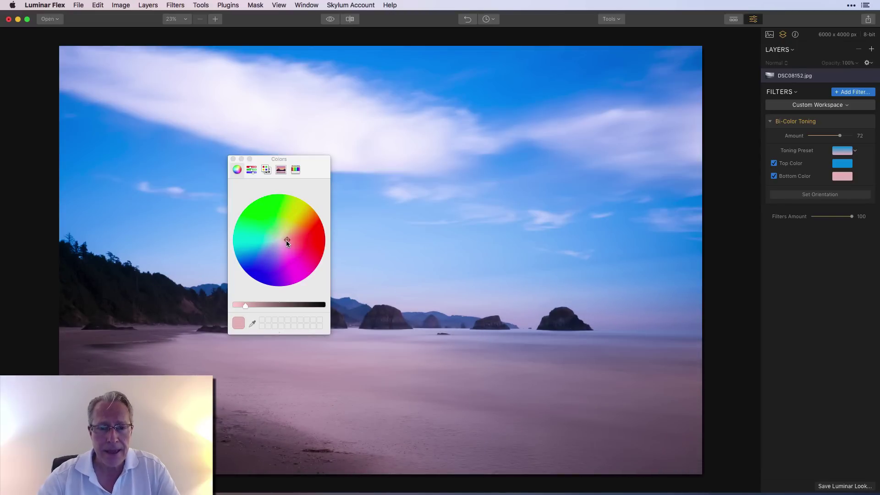
pyautogui.moveTo(286, 240)
pyautogui.mouseDown()
pyautogui.moveTo(271, 249)
pyautogui.moveTo(274, 238)
pyautogui.mouseUp()
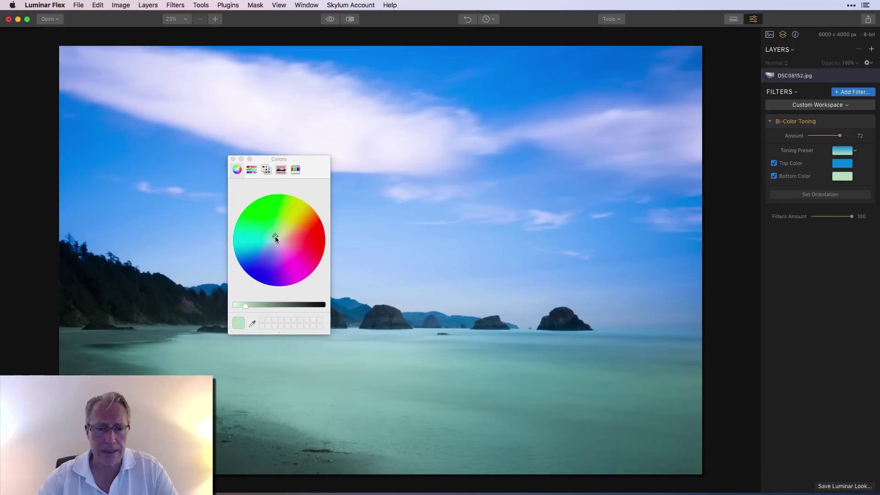
pyautogui.moveTo(275, 236); pyautogui.dragTo(282, 243)
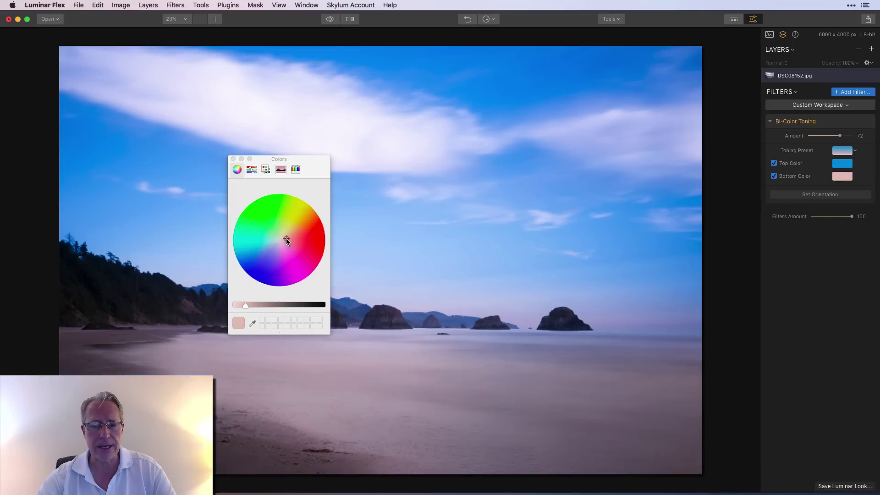
pyautogui.click(233, 159)
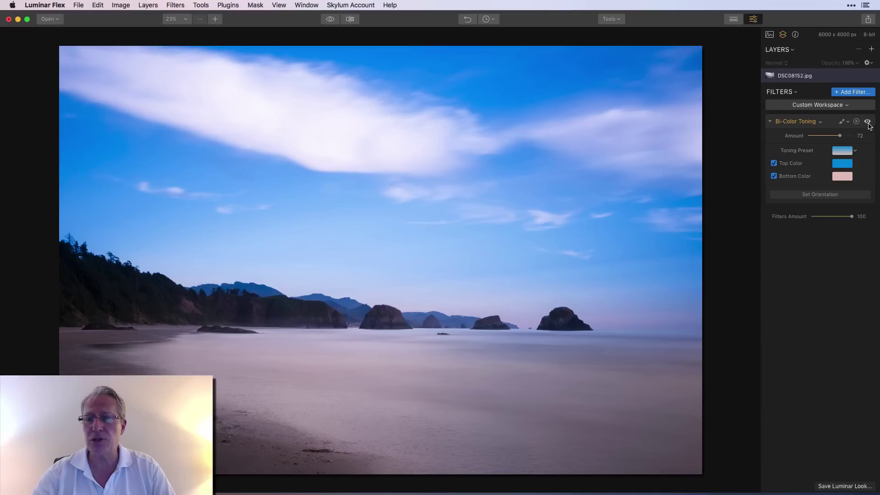
pyautogui.click(333, 20)
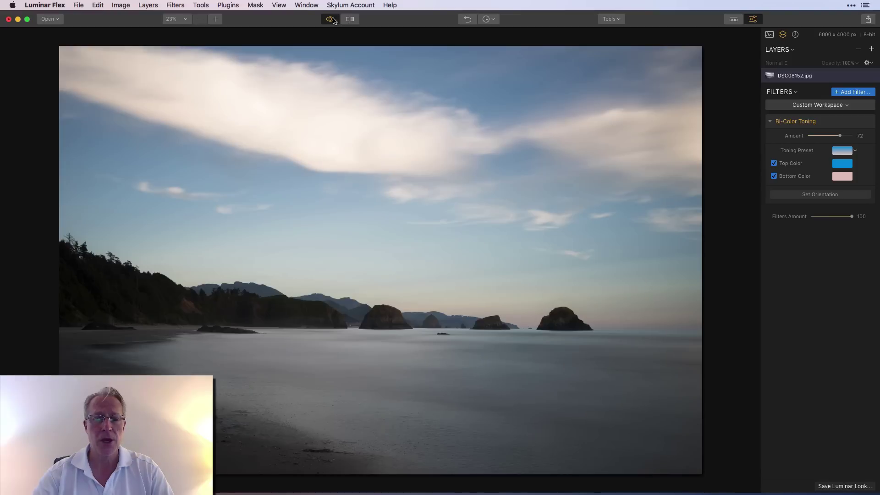
pyautogui.click(333, 20)
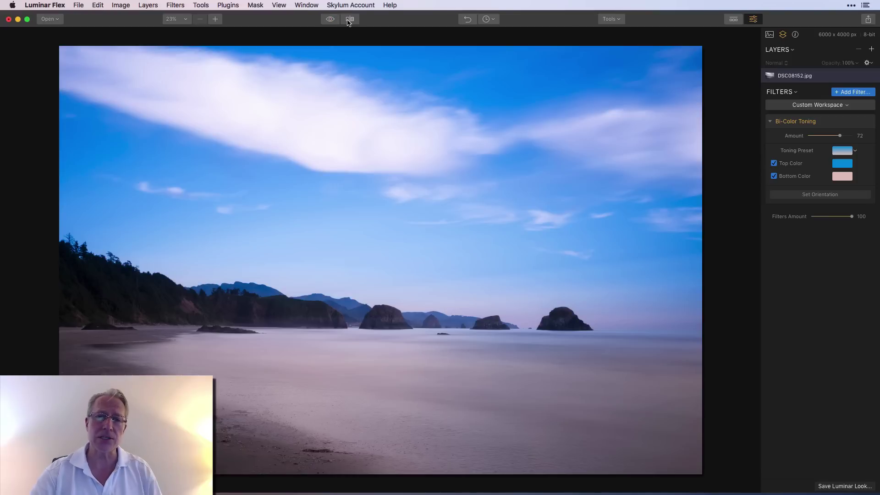
pyautogui.click(350, 19)
pyautogui.moveTo(379, 125); pyautogui.dragTo(238, 120)
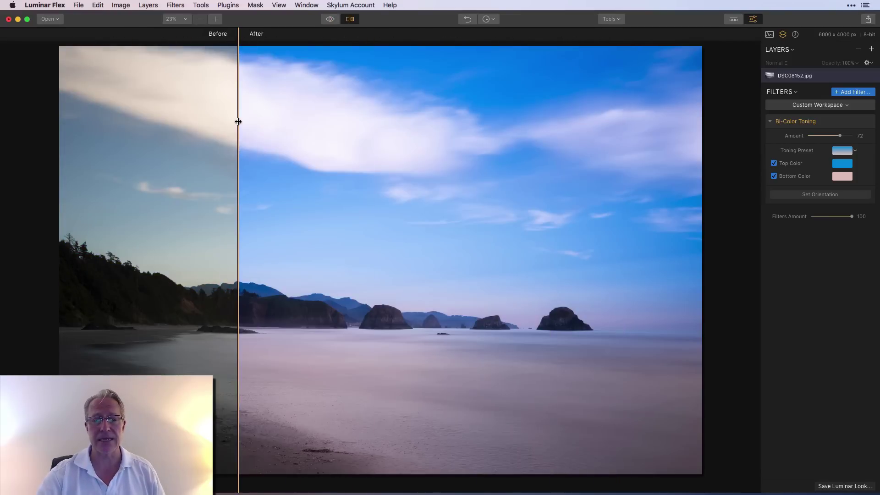
pyautogui.click(350, 19)
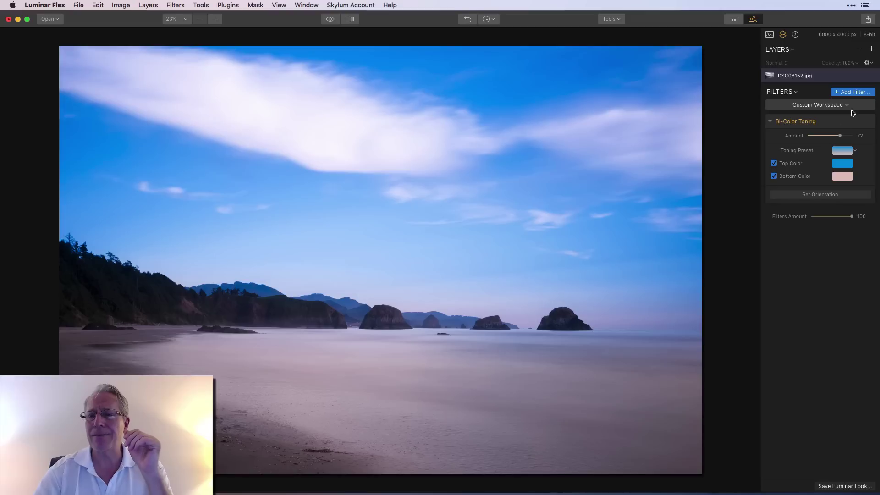
# Add a Golden Hour filter set to Amount 46 and Saturation 53
pyautogui.click(852, 92)
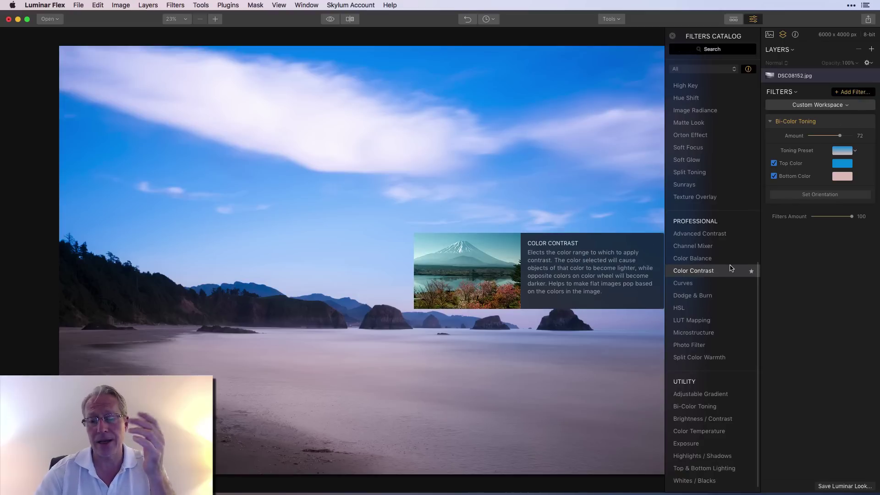
pyautogui.scroll(5, 724, 270)
pyautogui.click(716, 231)
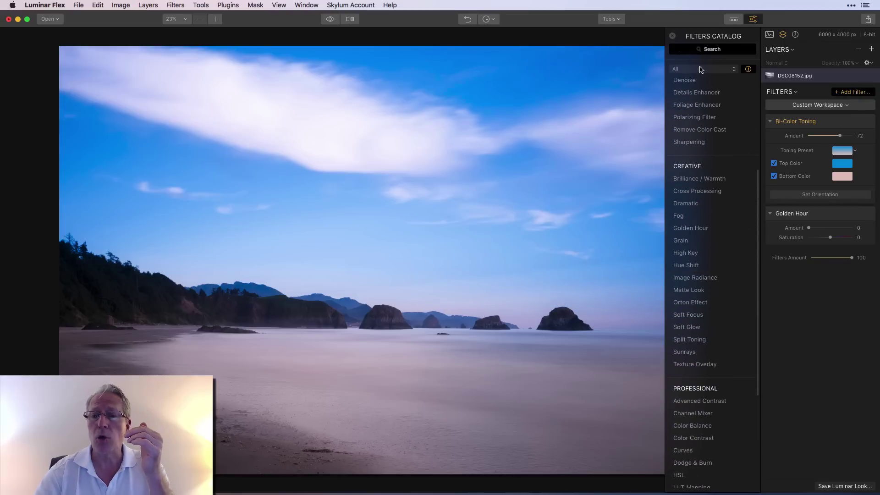
pyautogui.click(672, 35)
pyautogui.moveTo(810, 227); pyautogui.dragTo(845, 237)
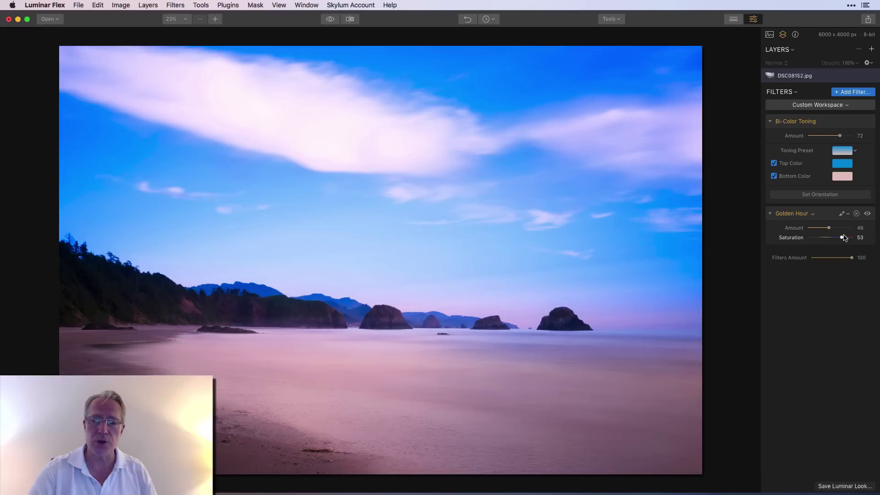
pyautogui.click(842, 178)
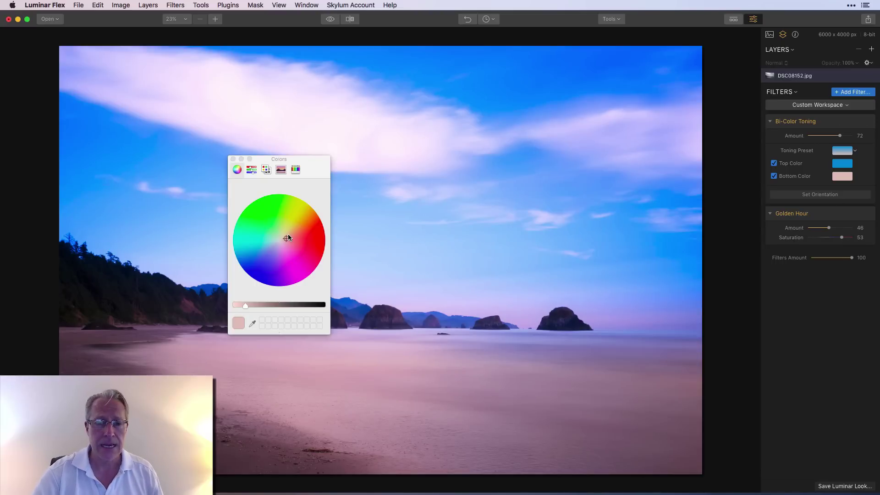
# Shift the bottom toning colour to a warmer pale peach-pink
pyautogui.moveTo(286, 235); pyautogui.dragTo(288, 236)
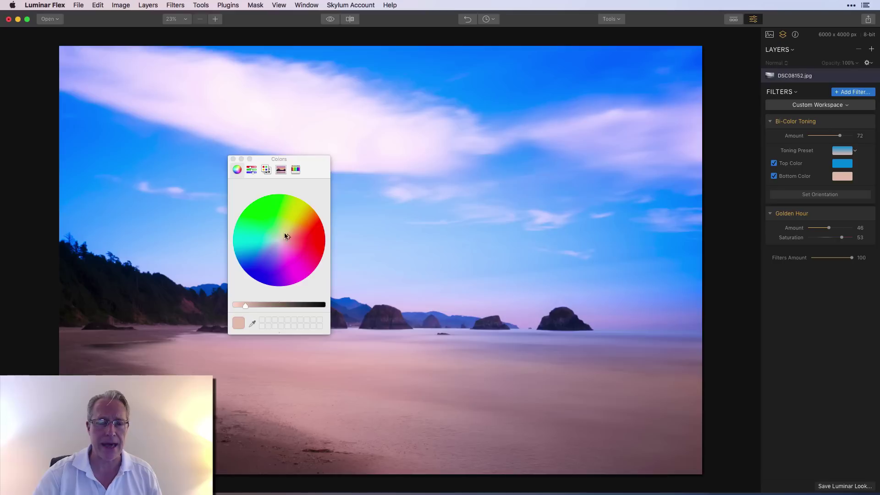
pyautogui.click(233, 159)
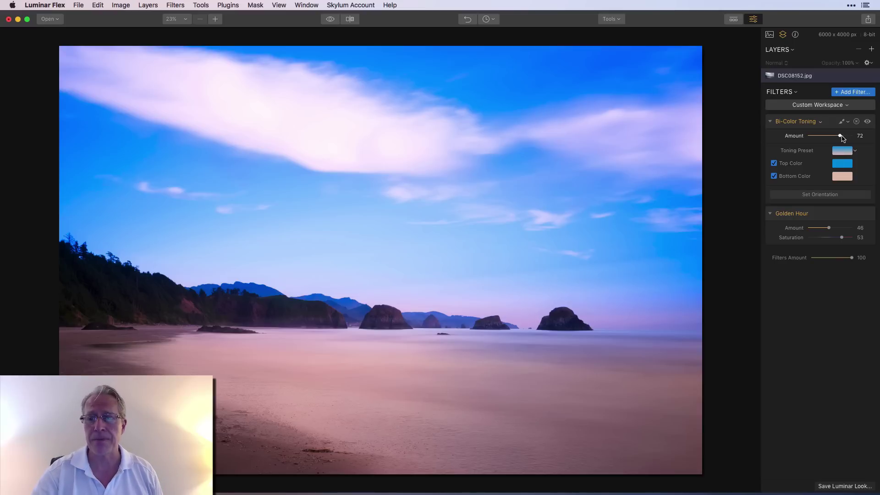
# Lower Bi-Color Toning Amount to 50, then compare the edited photo against the original
pyautogui.moveTo(839, 135)
pyautogui.mouseDown()
pyautogui.moveTo(823, 137)
pyautogui.moveTo(831, 138)
pyautogui.mouseUp()
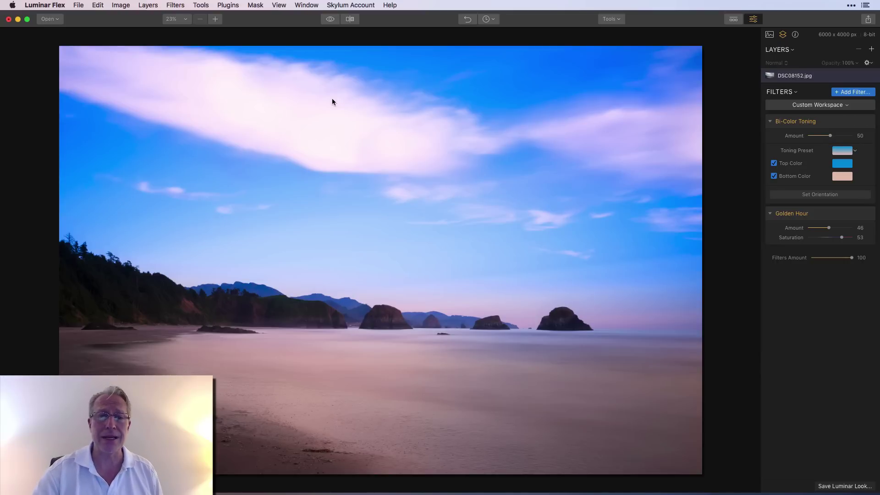
pyautogui.click(331, 19)
pyautogui.click(331, 21)
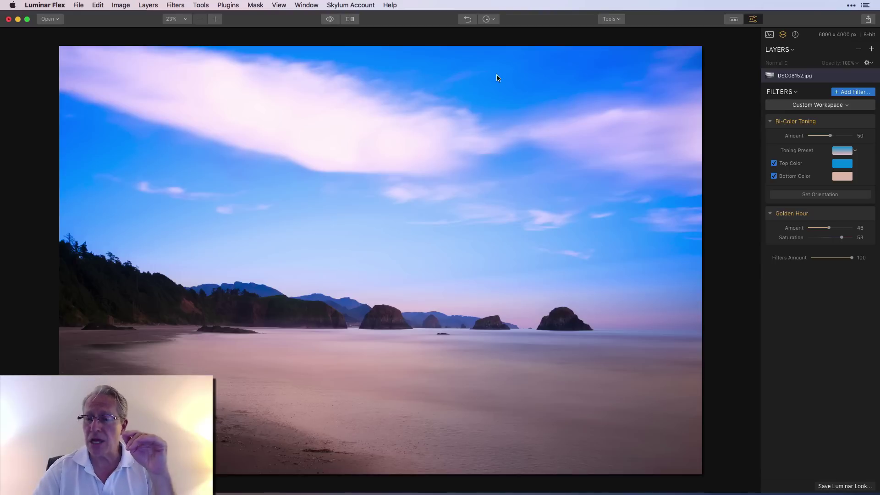
pyautogui.click(831, 194)
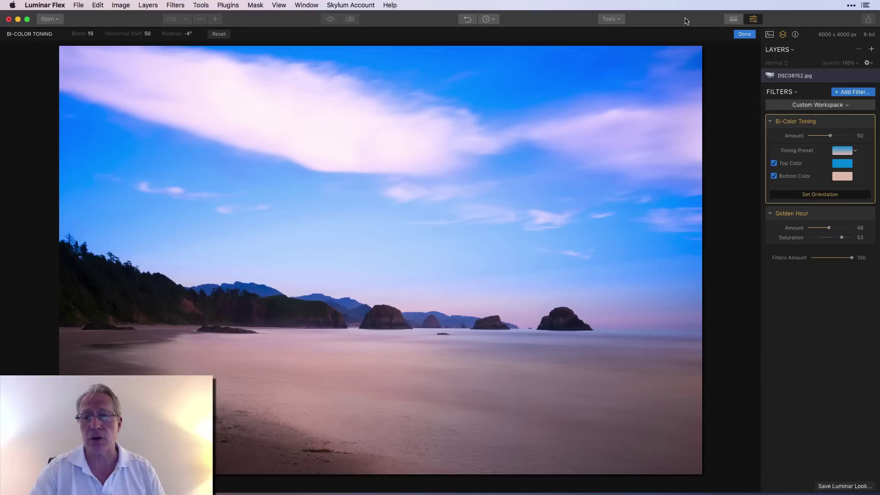
pyautogui.click(744, 34)
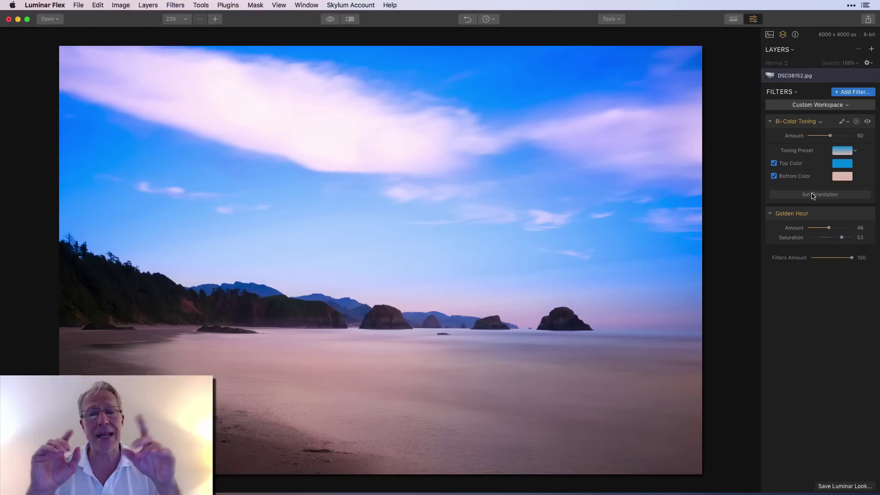